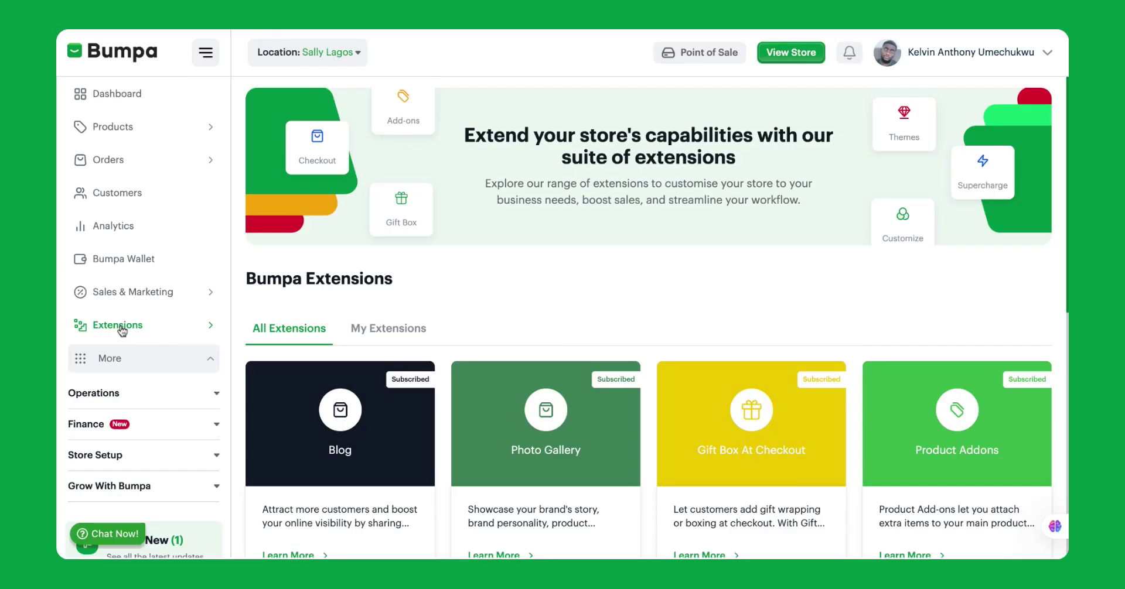
Open the Photo Gallery extension's detail page from the store's subscribed extensions
scroll(422, 299, down, 4)
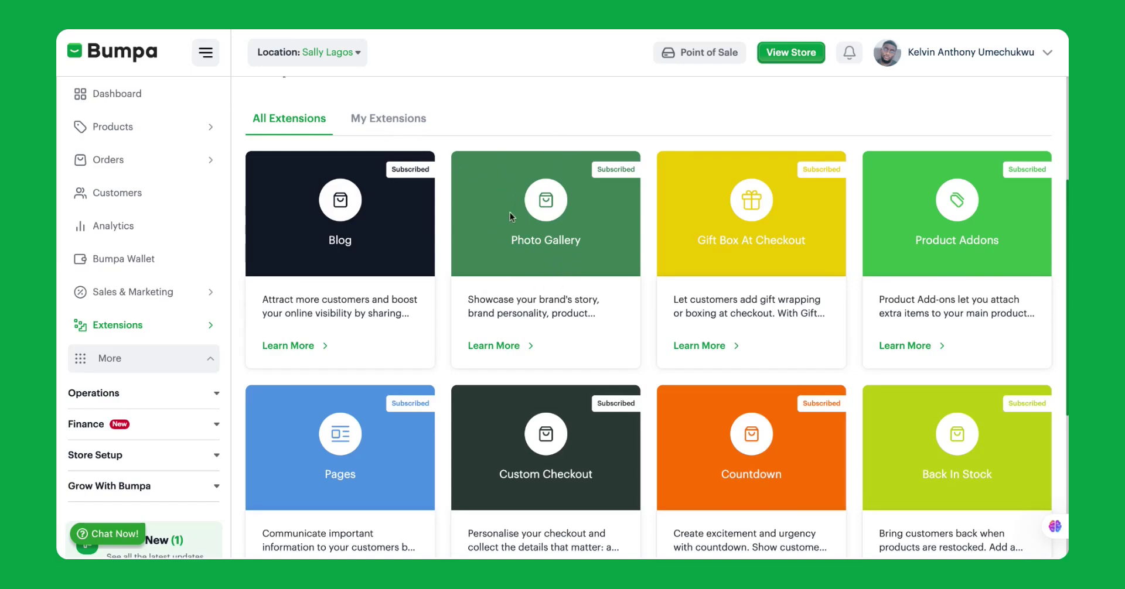
click(405, 125)
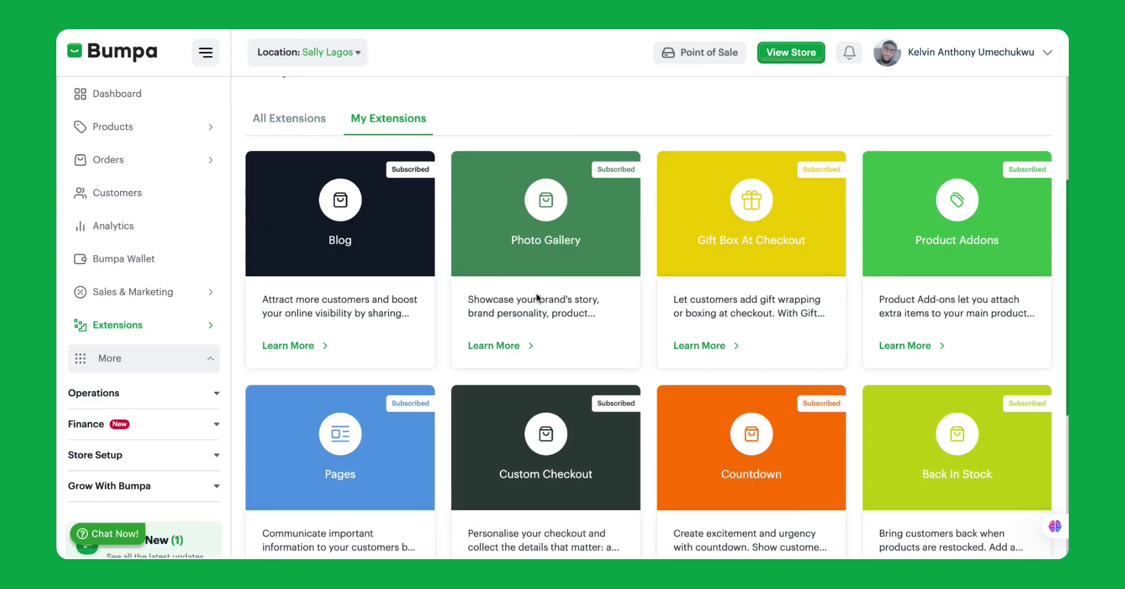
click(503, 348)
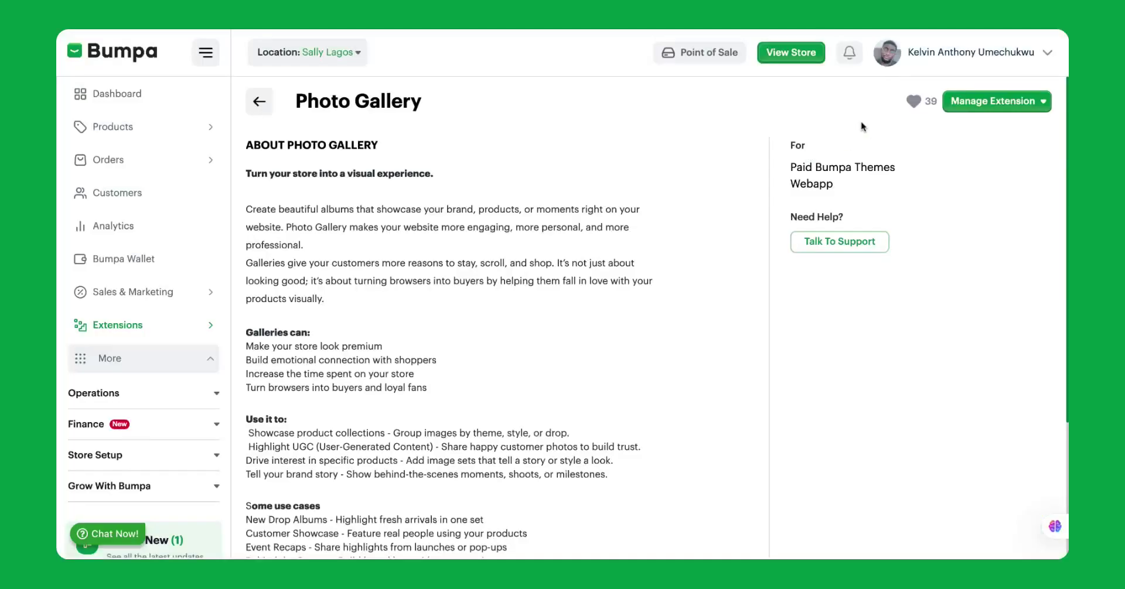
Read through the Photo Gallery extension's description and use cases
scroll(606, 361, down, 4)
scroll(603, 354, down, 3)
scroll(603, 353, up, 5)
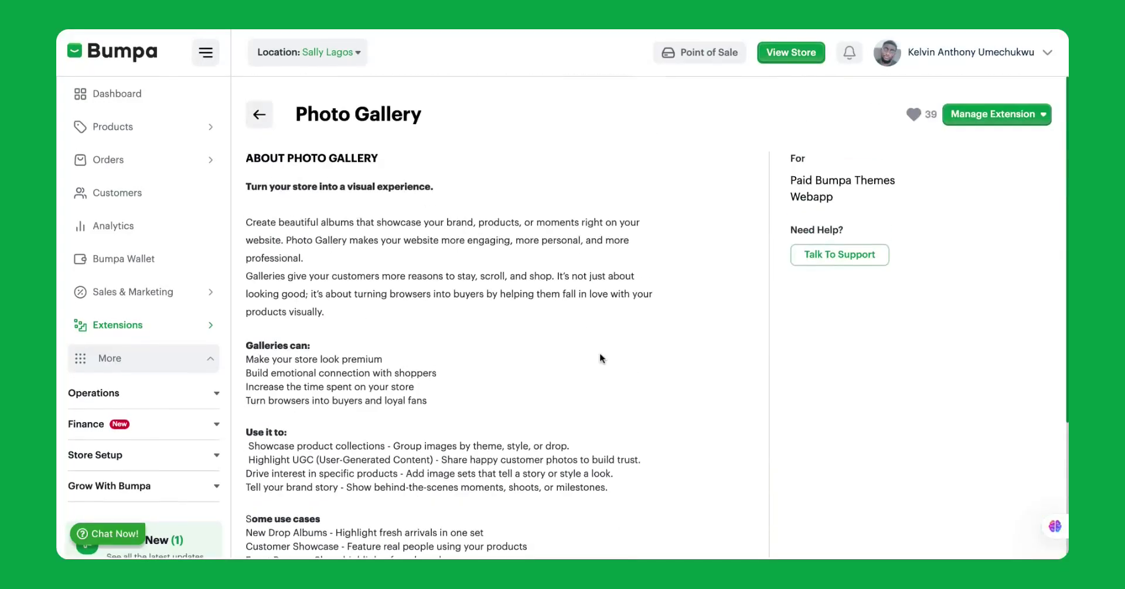
scroll(431, 421, down, 4)
scroll(452, 457, up, 3)
scroll(451, 457, down, 3)
scroll(576, 394, up, 4)
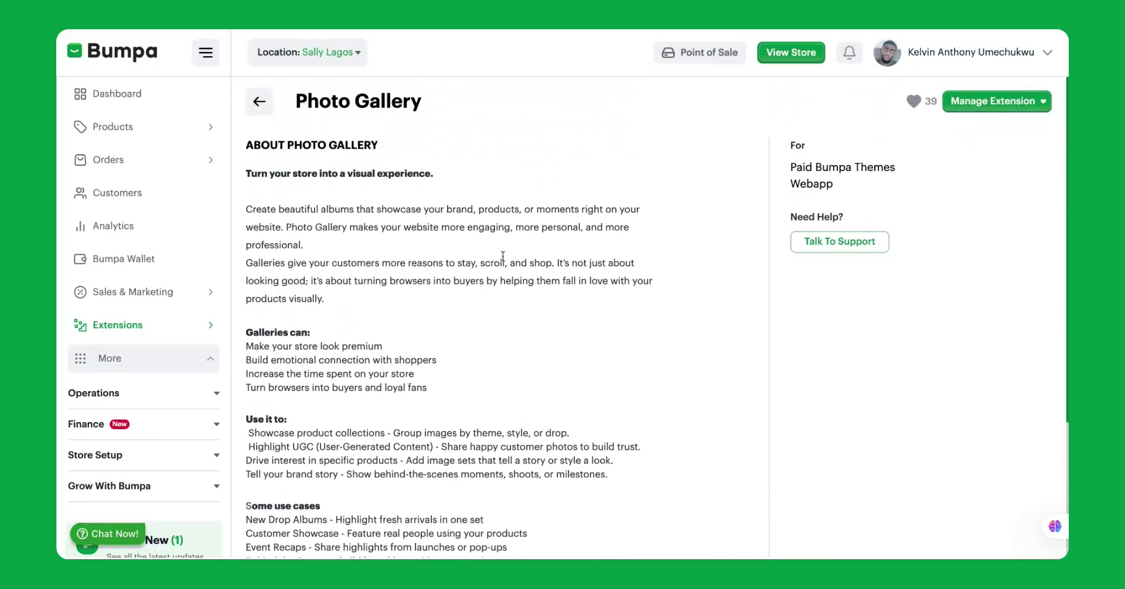
Open the Photo Gallery extension's settings and switch its activation off and back on
click(986, 106)
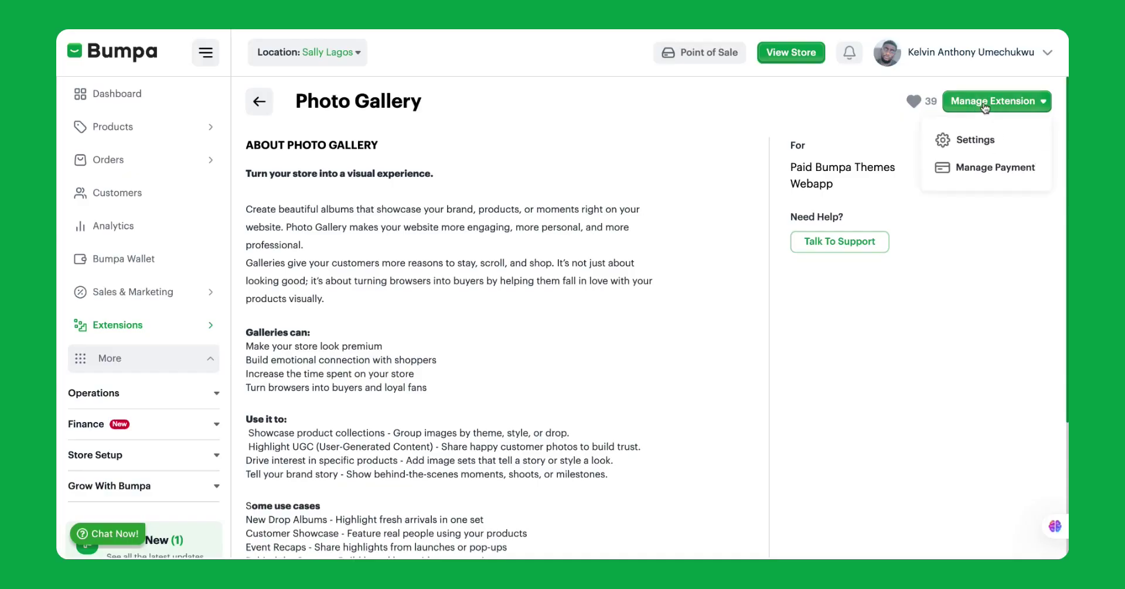
click(966, 143)
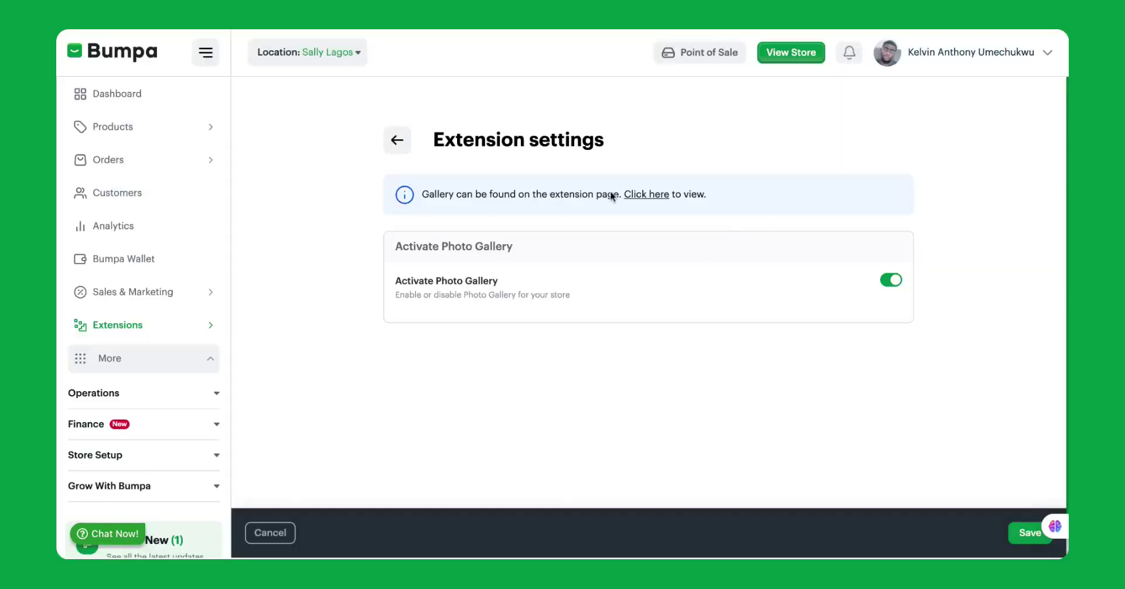
click(892, 281)
click(893, 282)
Go to the gallery's albums, open the gallery settings and examine the activation, gallery name and album list
click(647, 194)
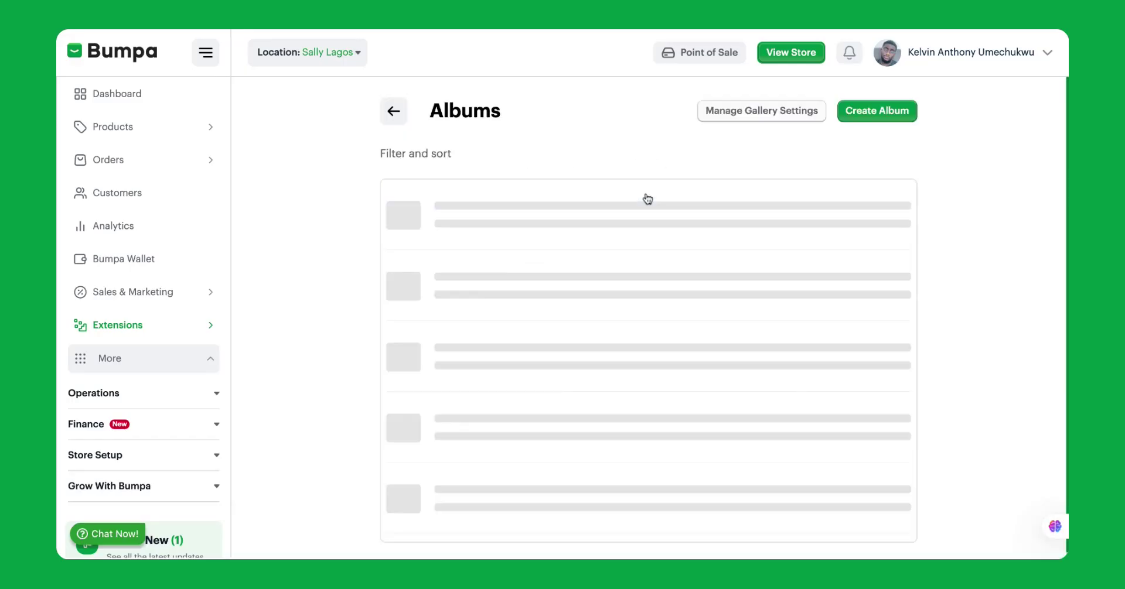
click(781, 110)
scroll(575, 383, down, 2)
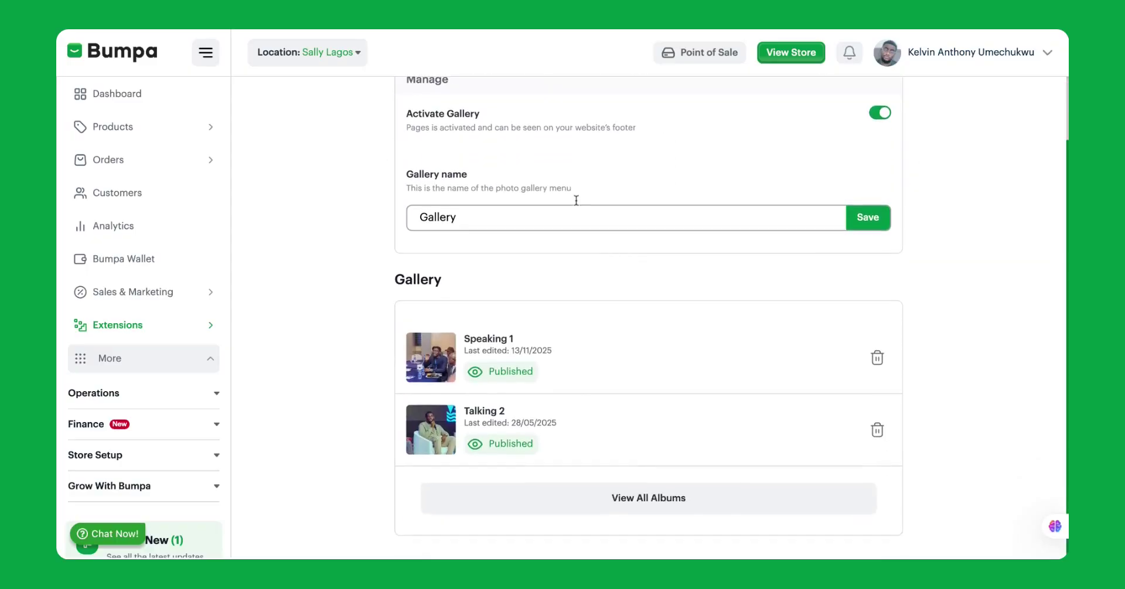
scroll(525, 394, up, 1)
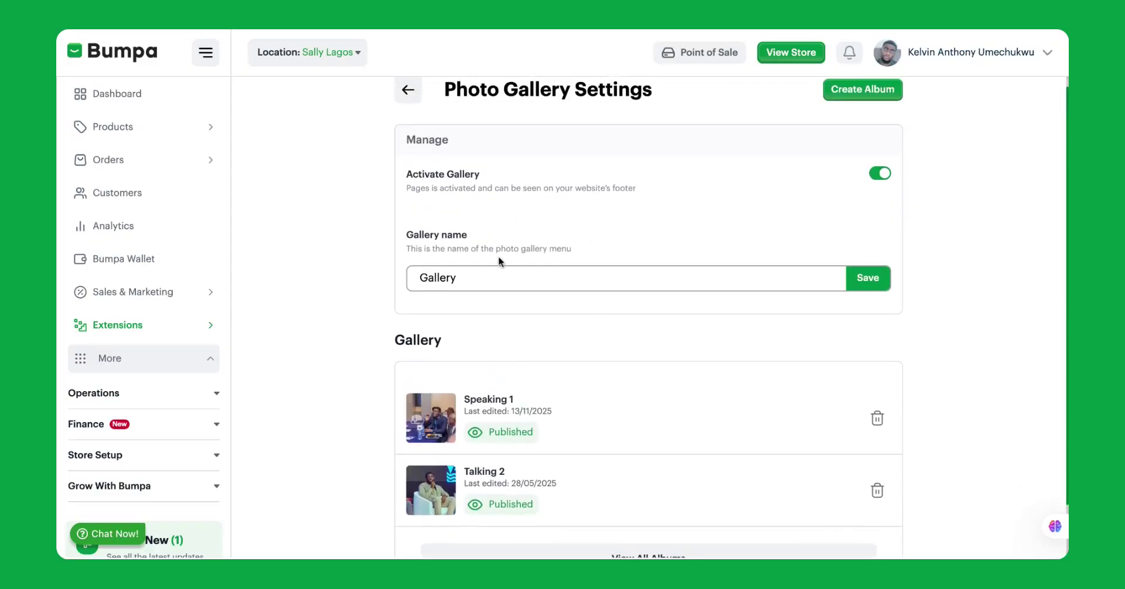
scroll(705, 363, down, 1)
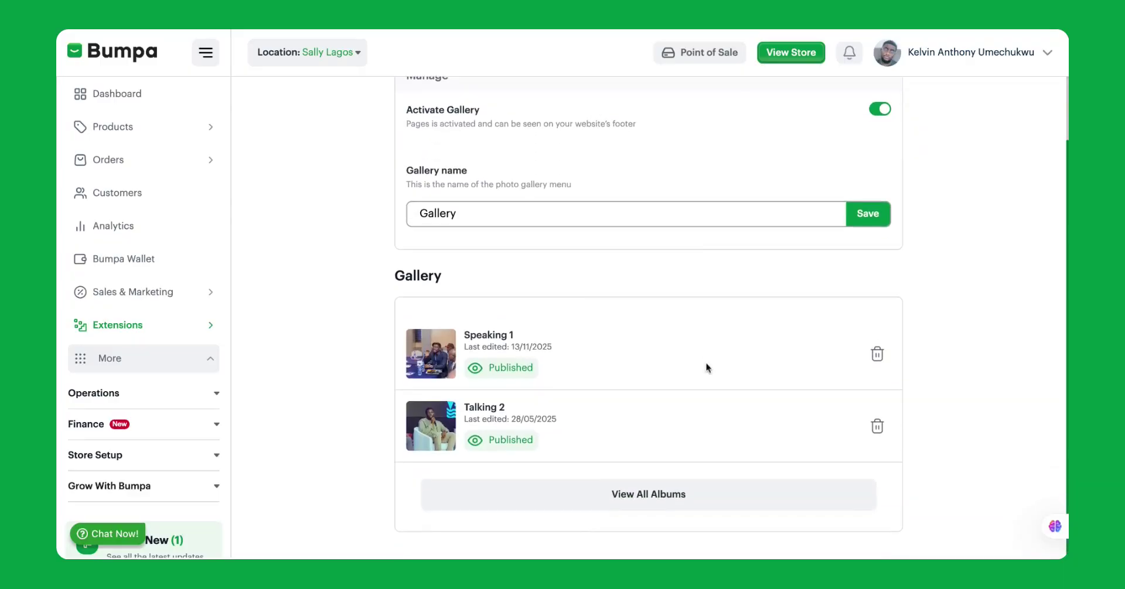
scroll(628, 415, up, 1)
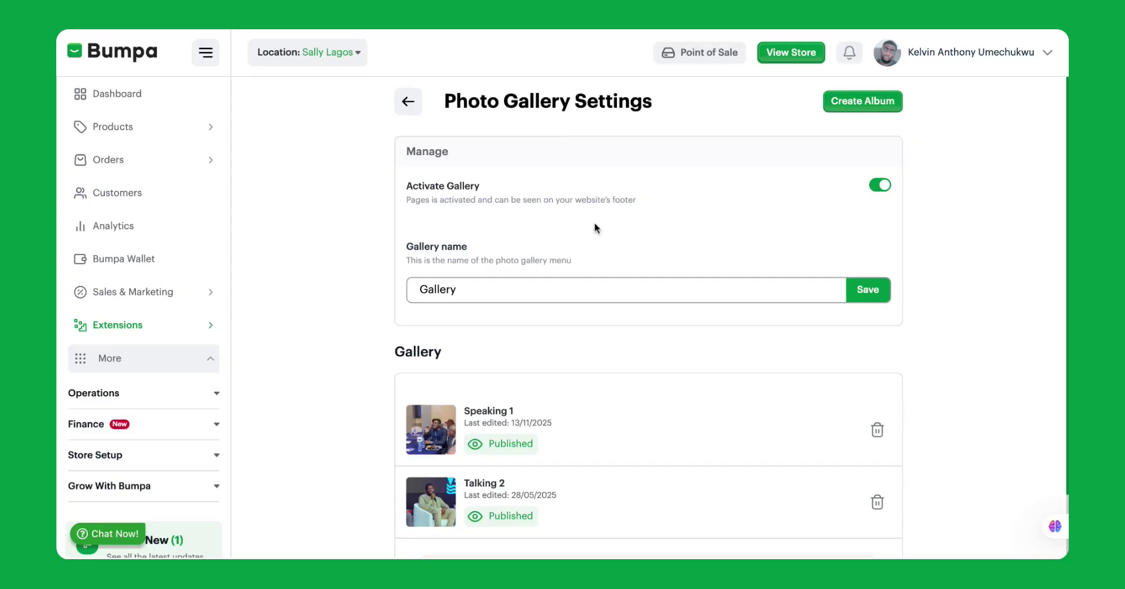
Start a new album named "Beautiful Dresses for the Everyday Woman"
click(848, 104)
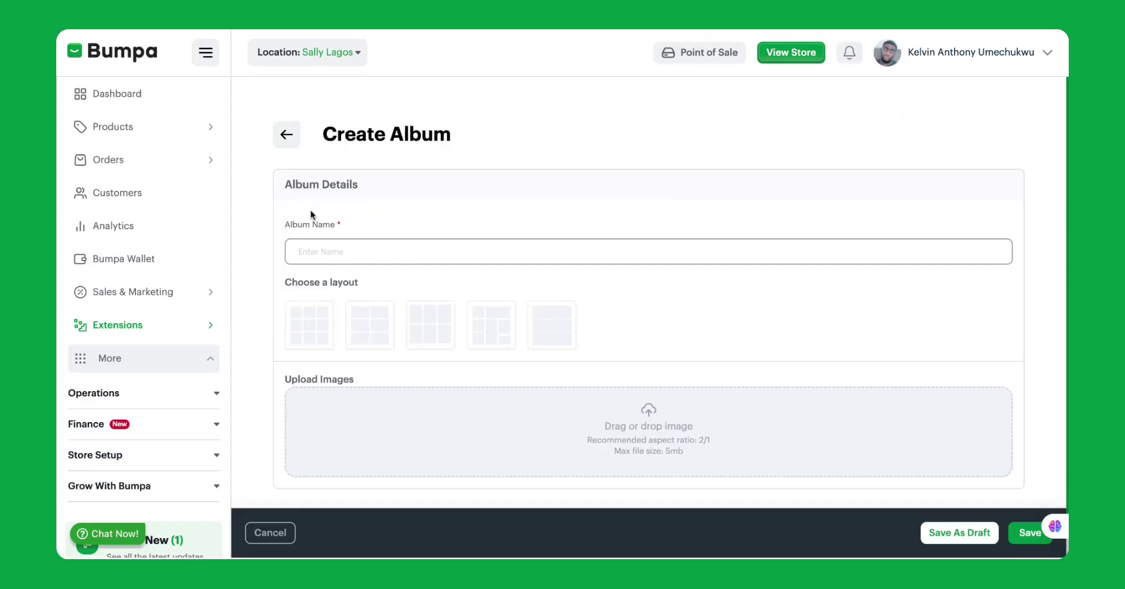
click(355, 250)
text(Beautiful Dresses for the Everyday Woman)
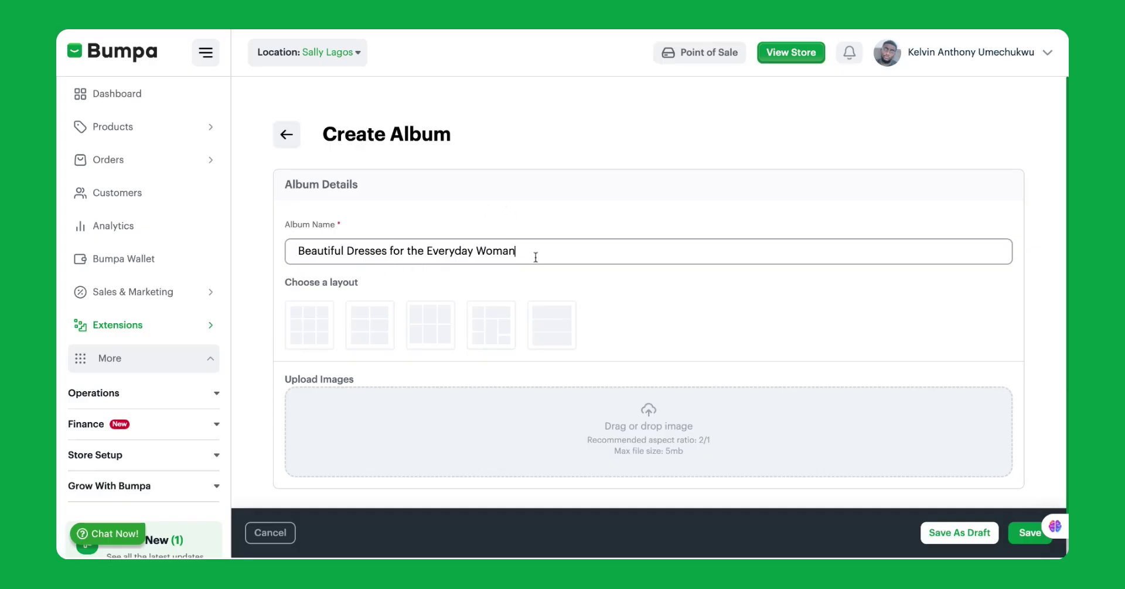
Try each of the five album layouts in turn, from the three-by-three grid to the stacked rows
scroll(536, 257, down, 1)
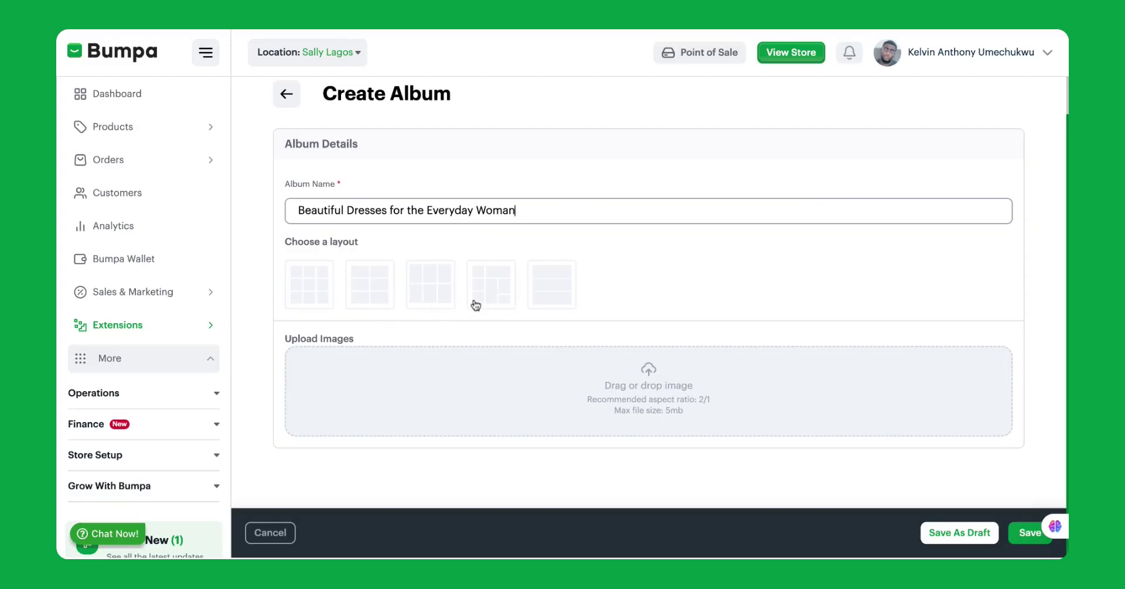
click(311, 293)
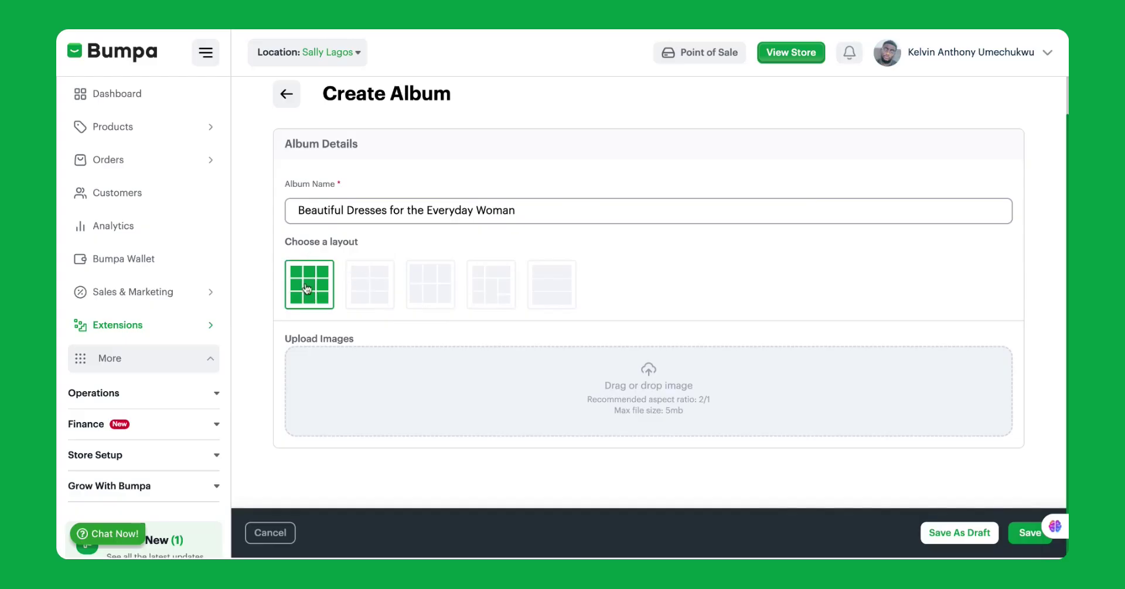
click(377, 293)
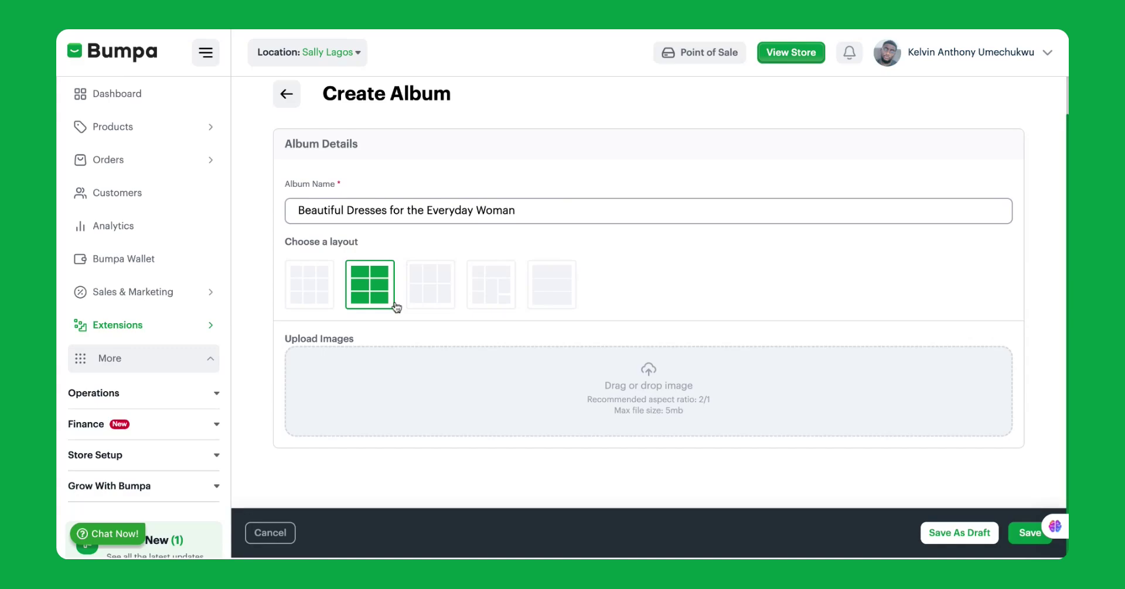
click(430, 301)
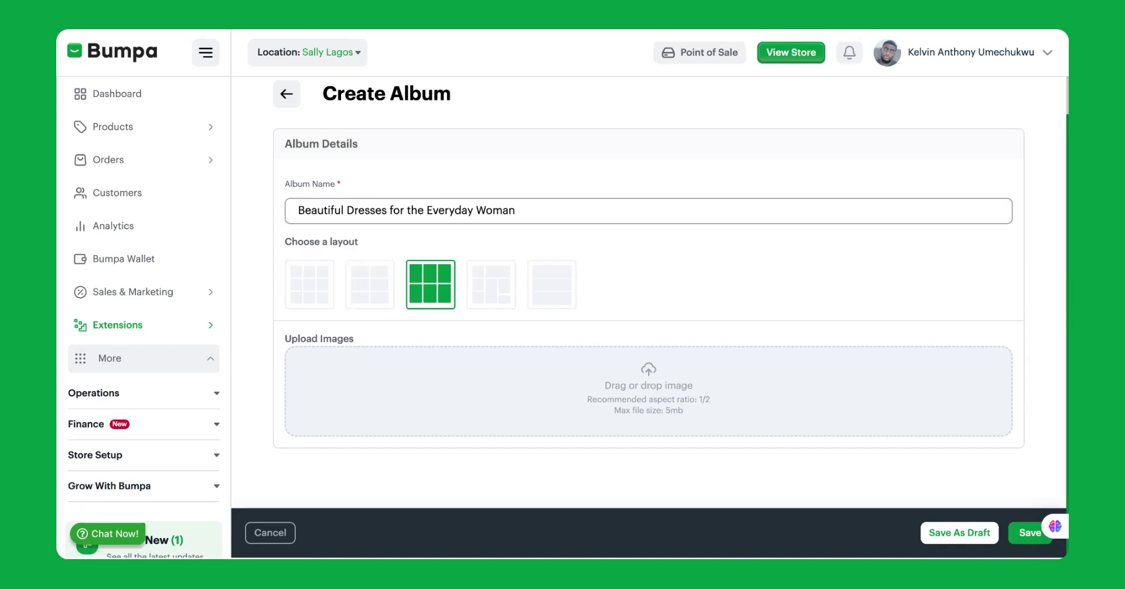
click(492, 292)
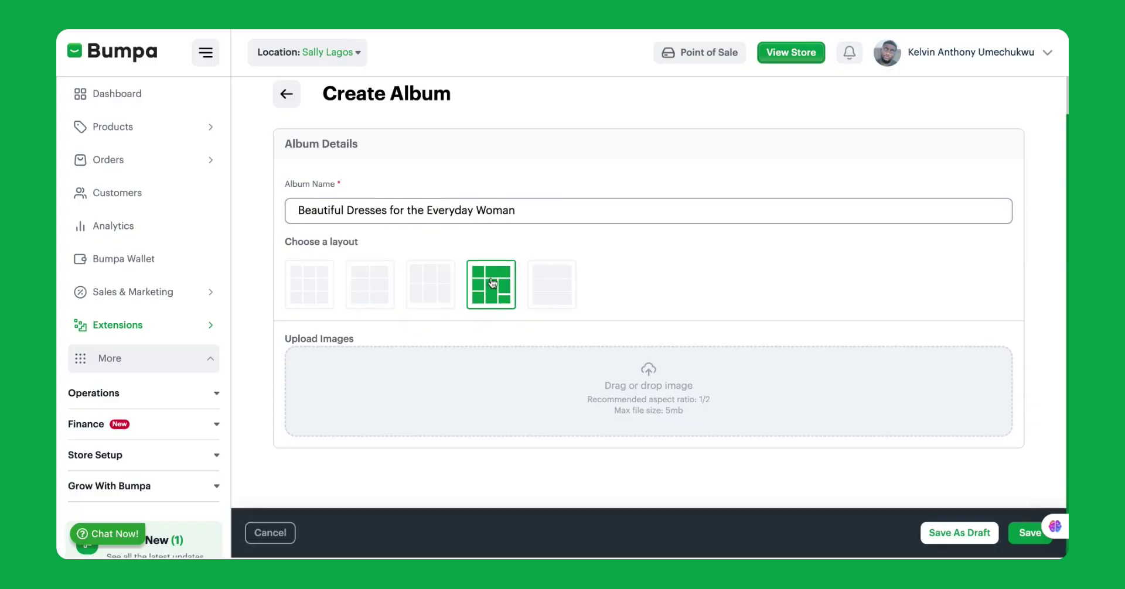
click(552, 283)
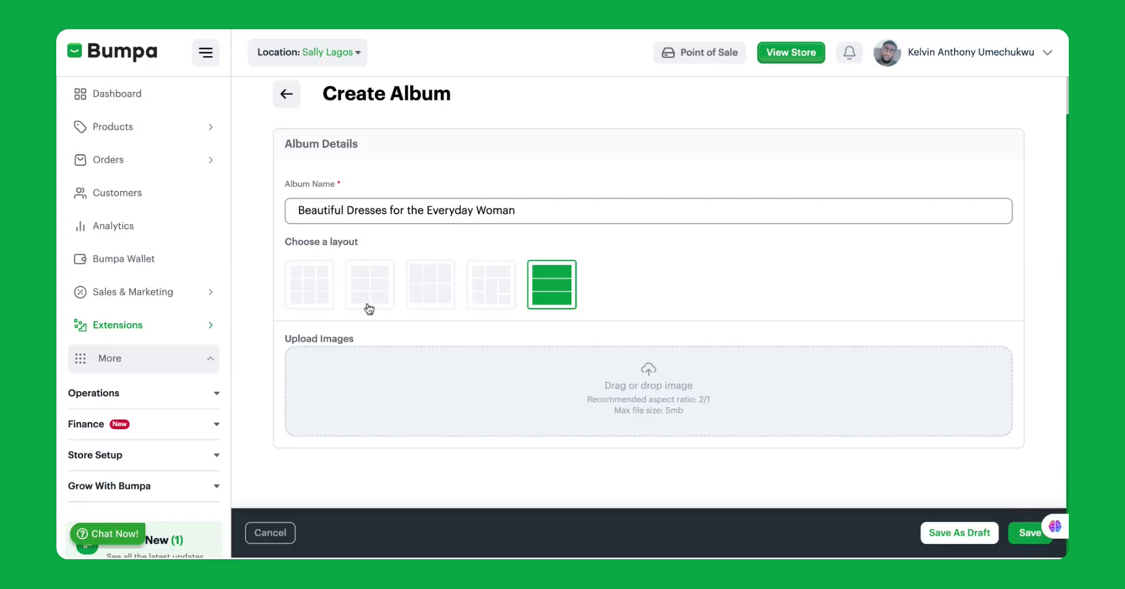
Choose the three-by-three grid layout and upload nine dress images to the album without cropping
click(304, 300)
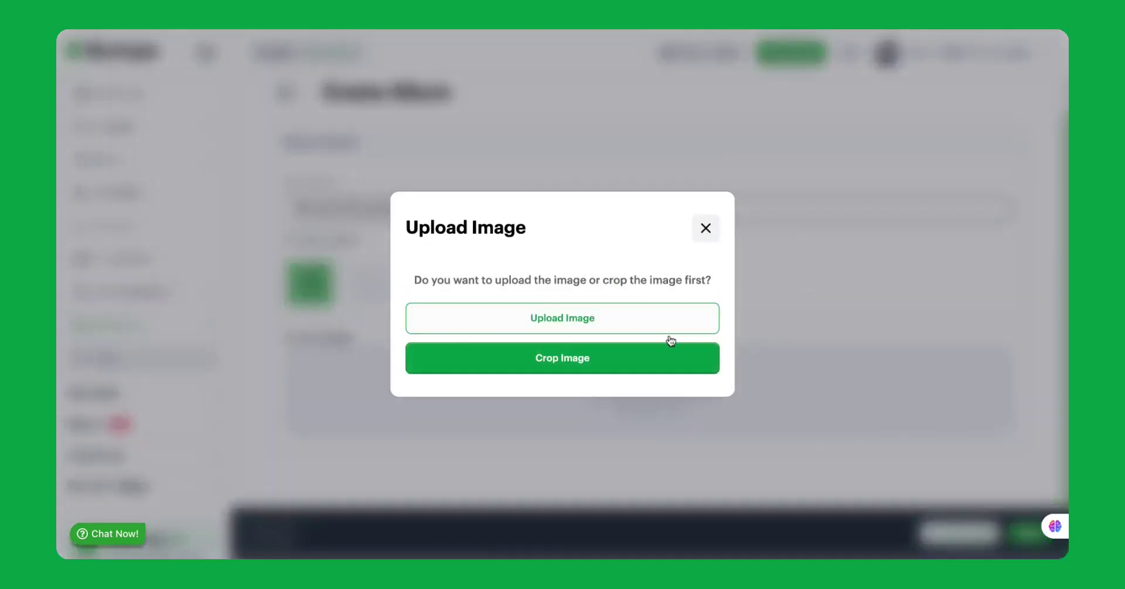
click(667, 313)
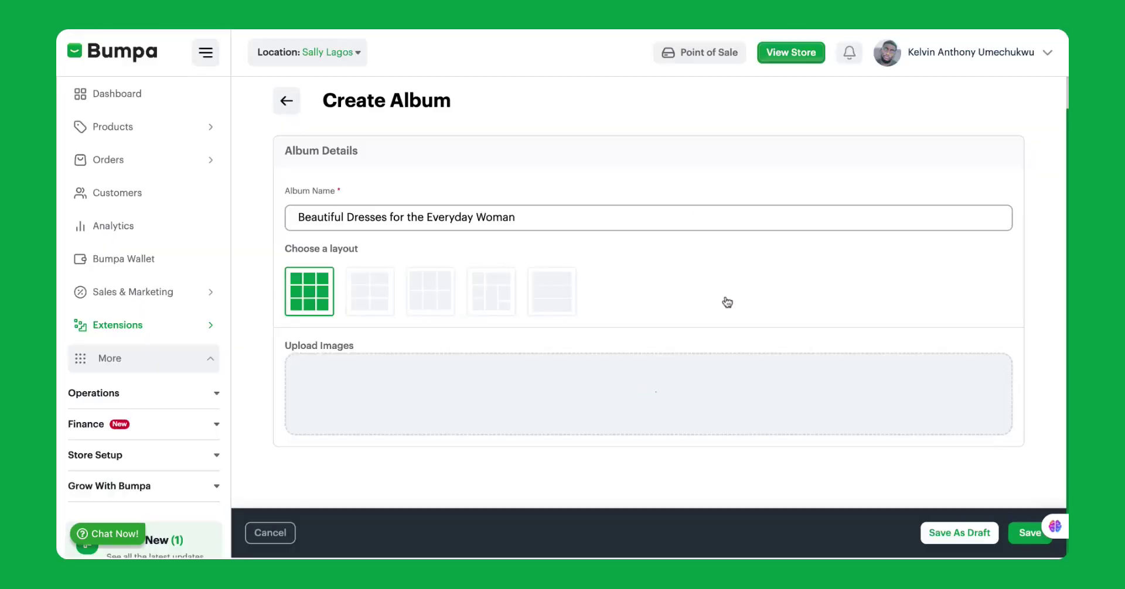
scroll(539, 349, down, 2)
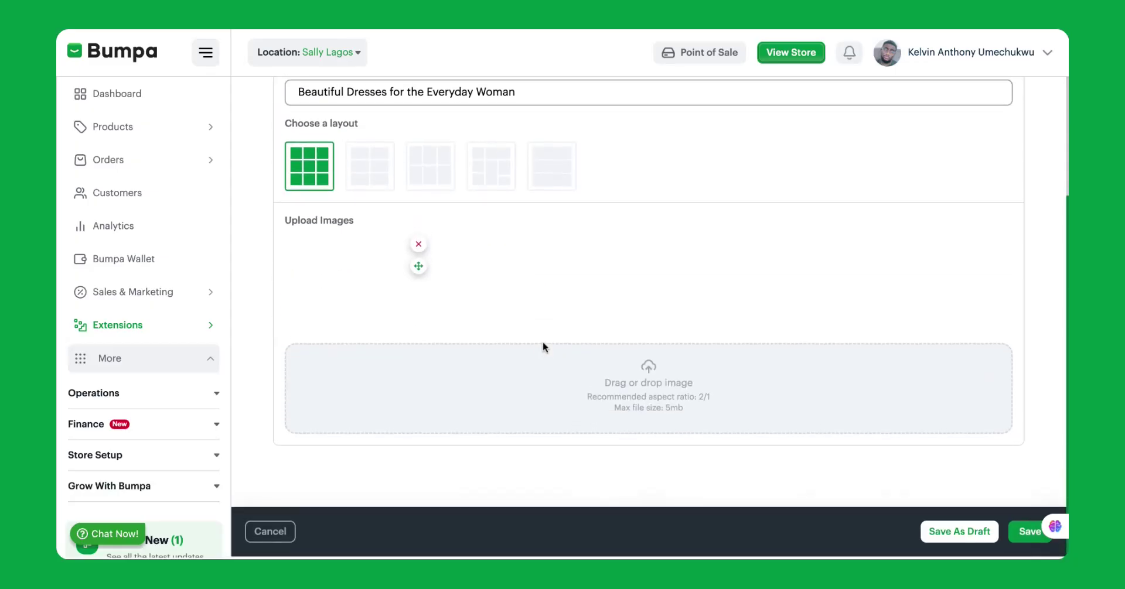
scroll(541, 348, up, 1)
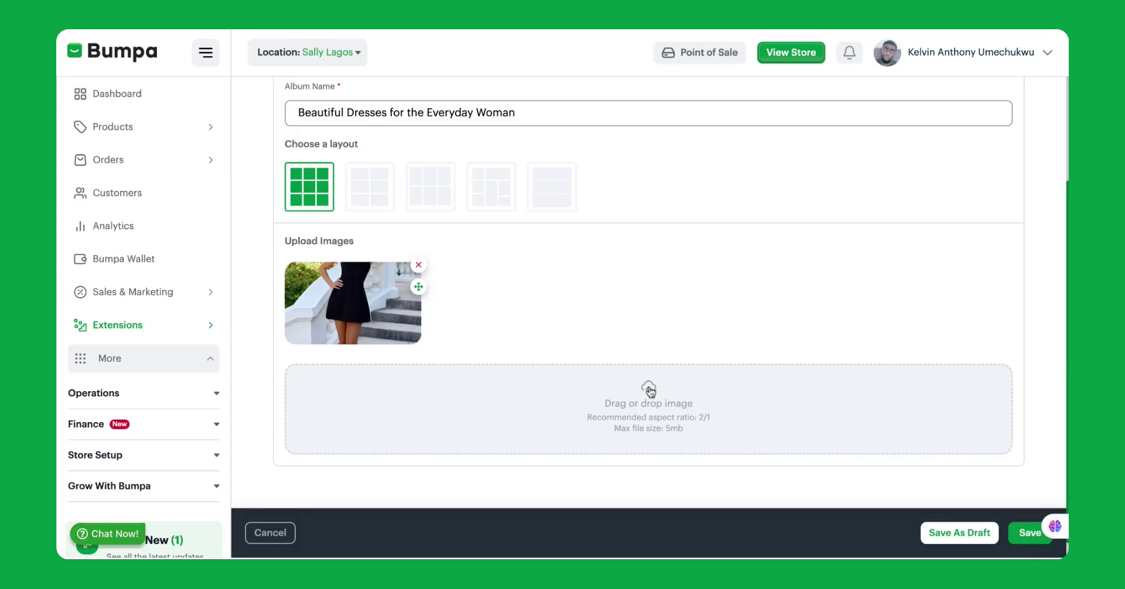
scroll(684, 232, up, 1)
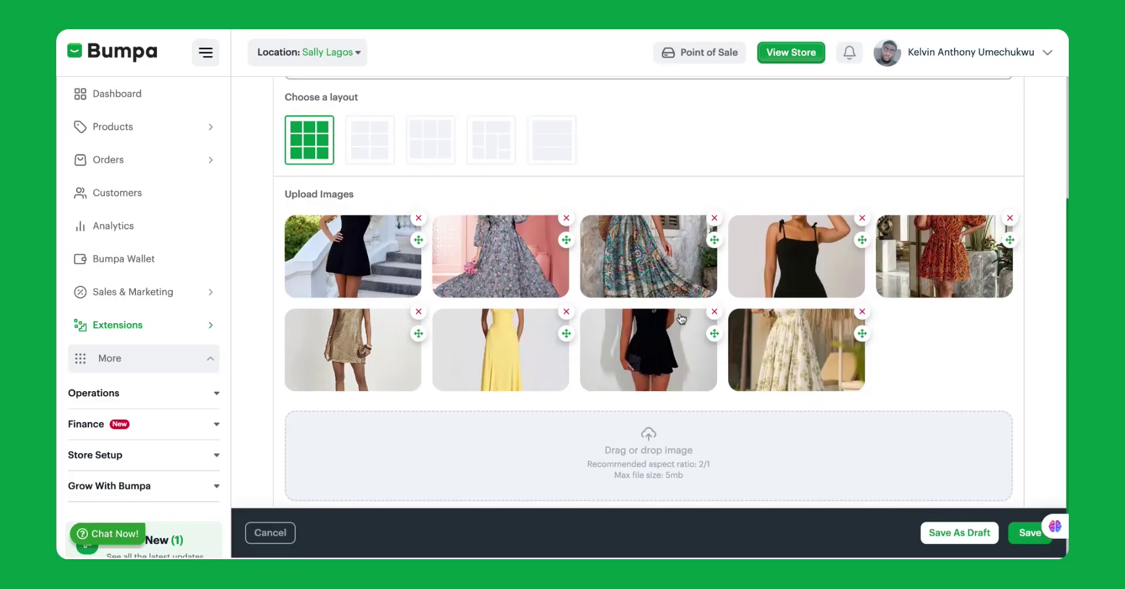
scroll(680, 321, down, 1)
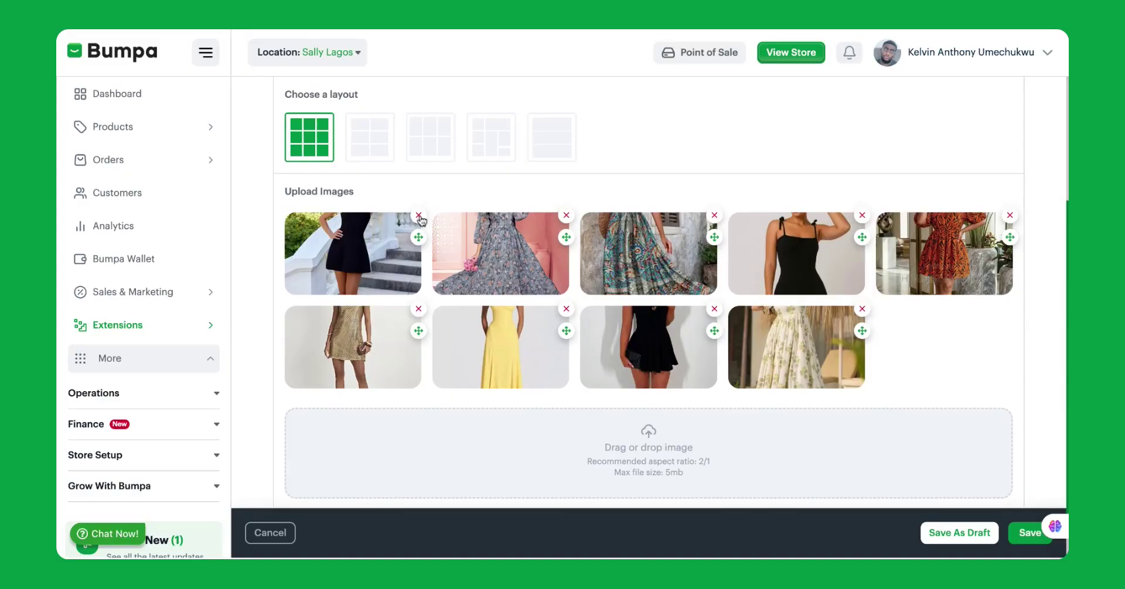
Reorder the album images so the cream floral dress is first, the black dress on the steps fourth and the red patterned dress fifth
drag(419, 238, 721, 240)
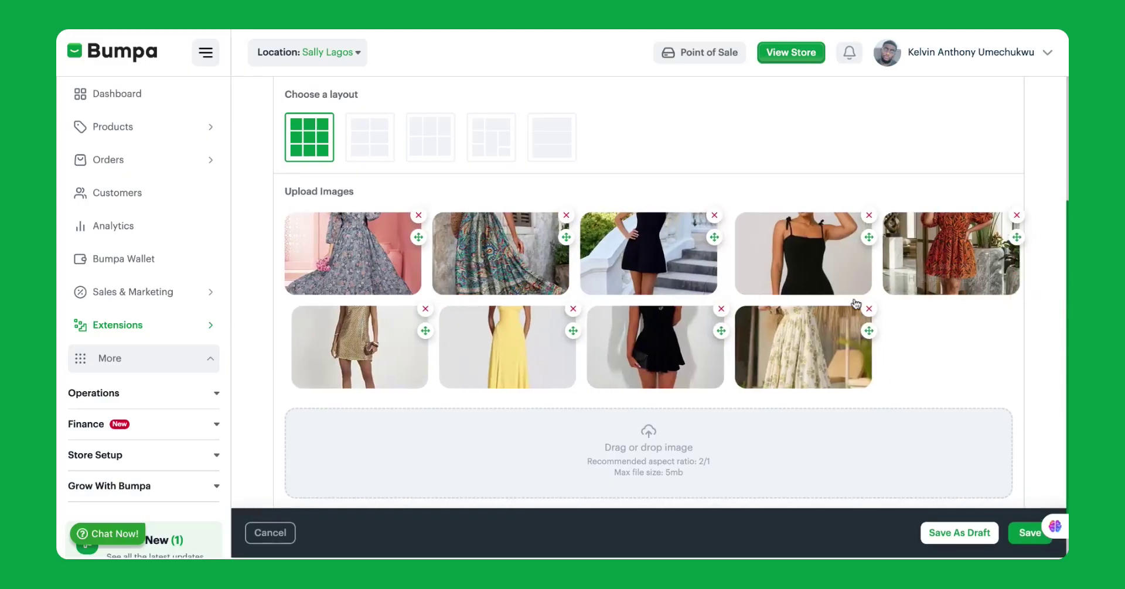
drag(714, 331, 832, 275)
drag(865, 339, 422, 245)
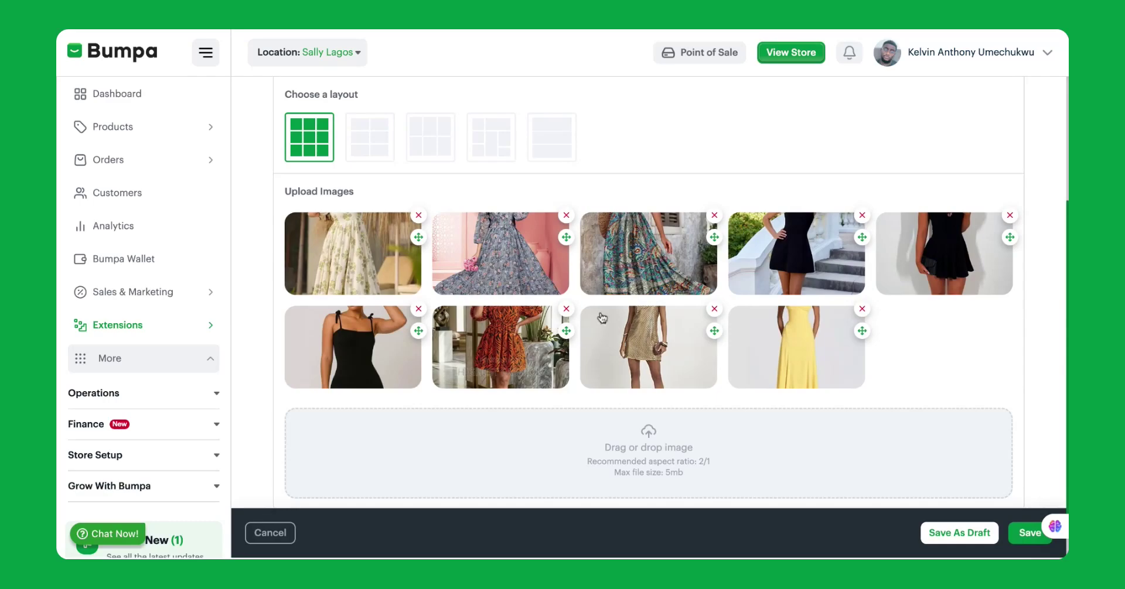
drag(566, 331, 948, 344)
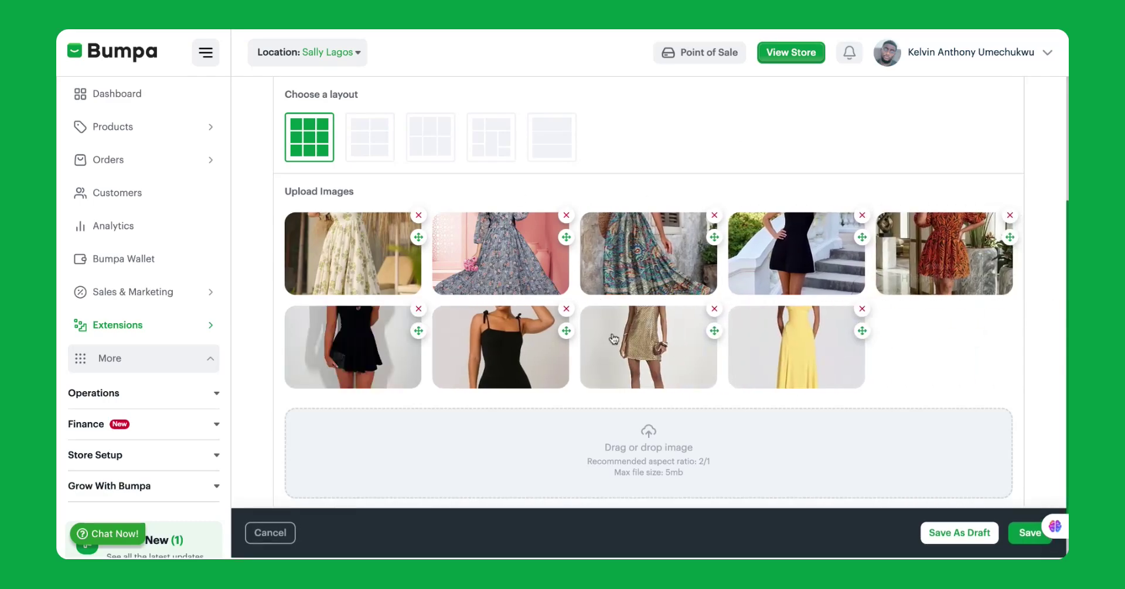
Save the new dress album as published rather than as a draft
scroll(613, 339, down, 1)
scroll(610, 338, down, 1)
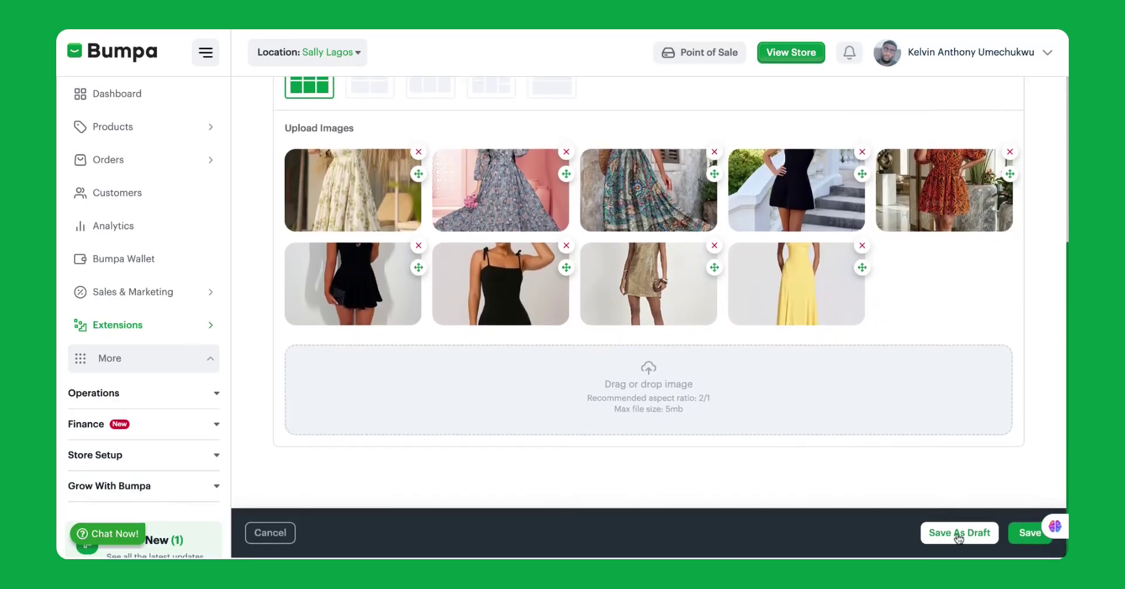
click(1029, 533)
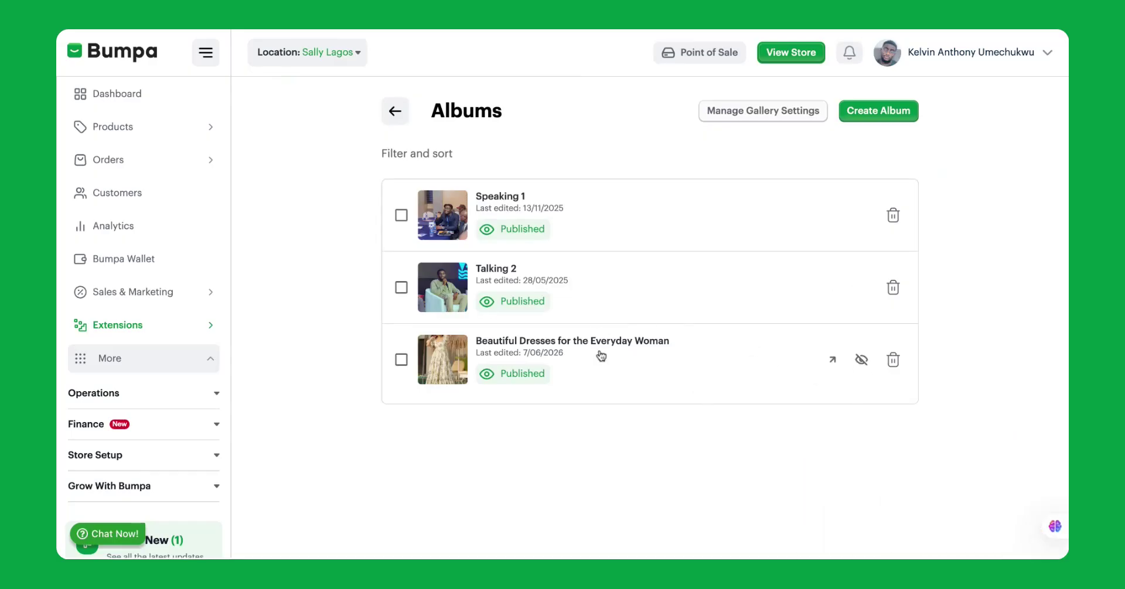
Unpublish the "Beautiful Dresses for the Everyday Woman" album to draft and publish it again
click(860, 364)
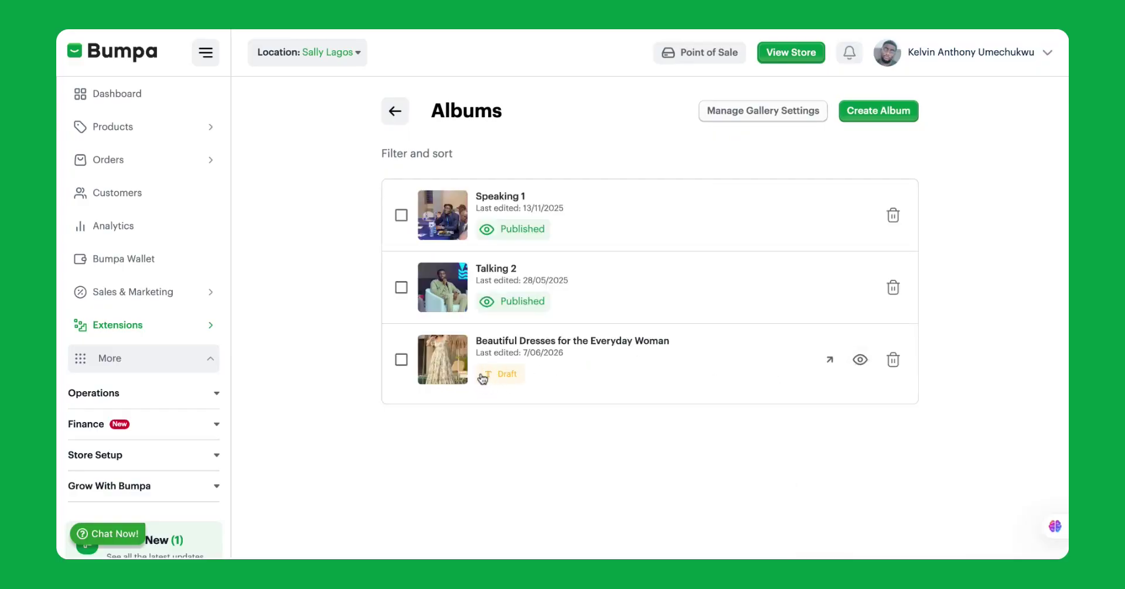
click(860, 363)
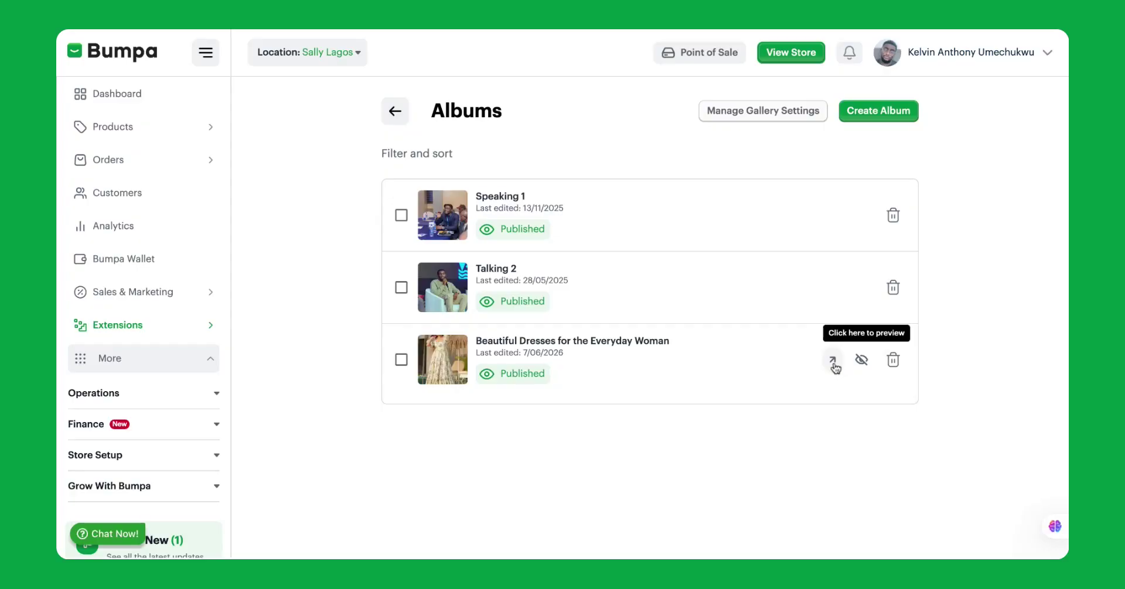
Preview the "Beautiful Dresses for the Everyday Woman" album on the storefront and look through its images down to the footer
click(832, 360)
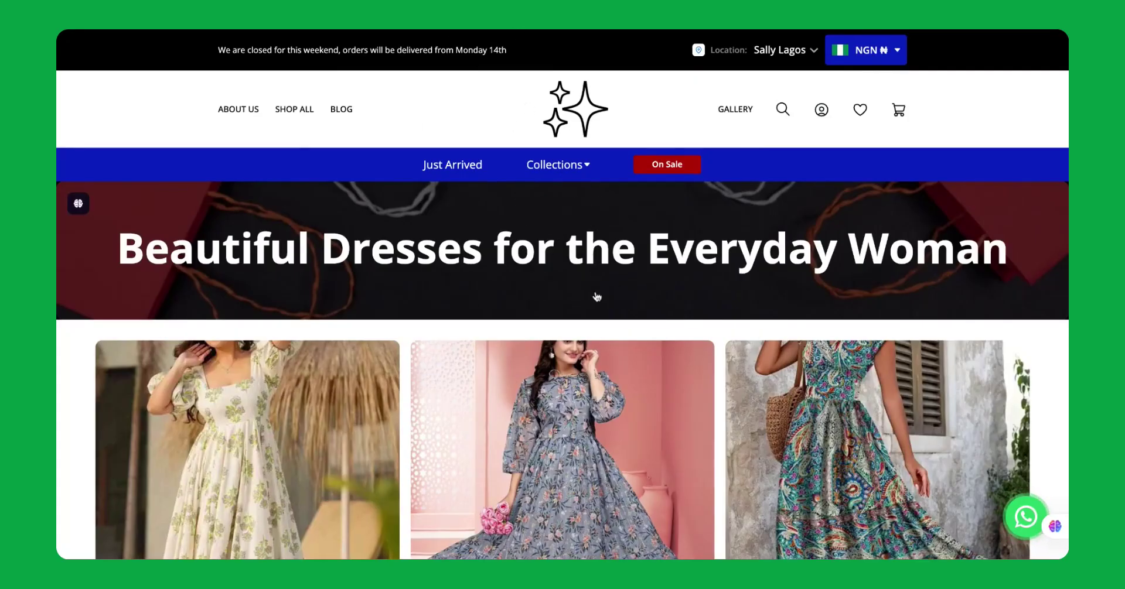
scroll(515, 345, down, 3)
scroll(515, 345, down, 15)
scroll(562, 357, up, 3)
scroll(562, 357, down, 2)
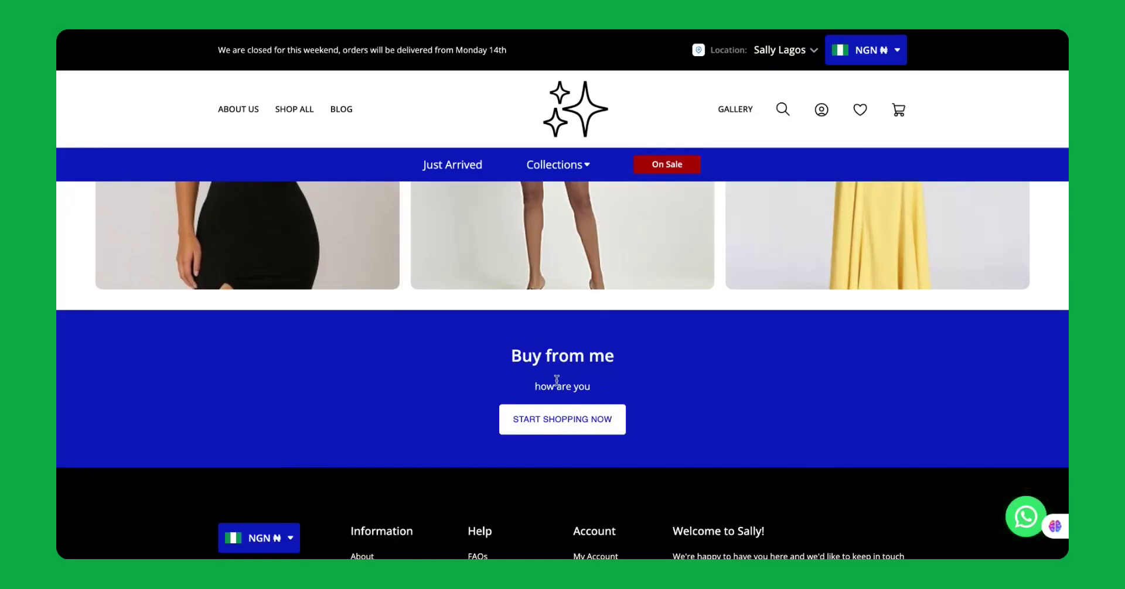
Open the storefront's Gallery page from the footer links, look over its albums and dismiss the newsletter sign-up pop-up
scroll(592, 374, up, 8)
scroll(470, 305, up, 5)
scroll(470, 306, down, 10)
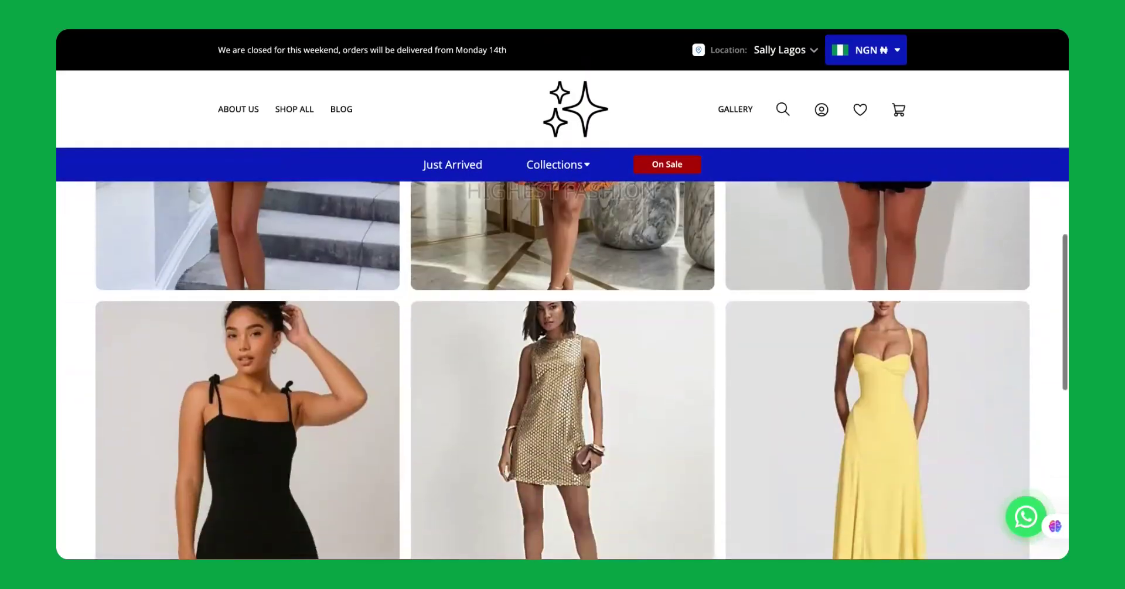
scroll(470, 305, down, 8)
scroll(283, 396, down, 2)
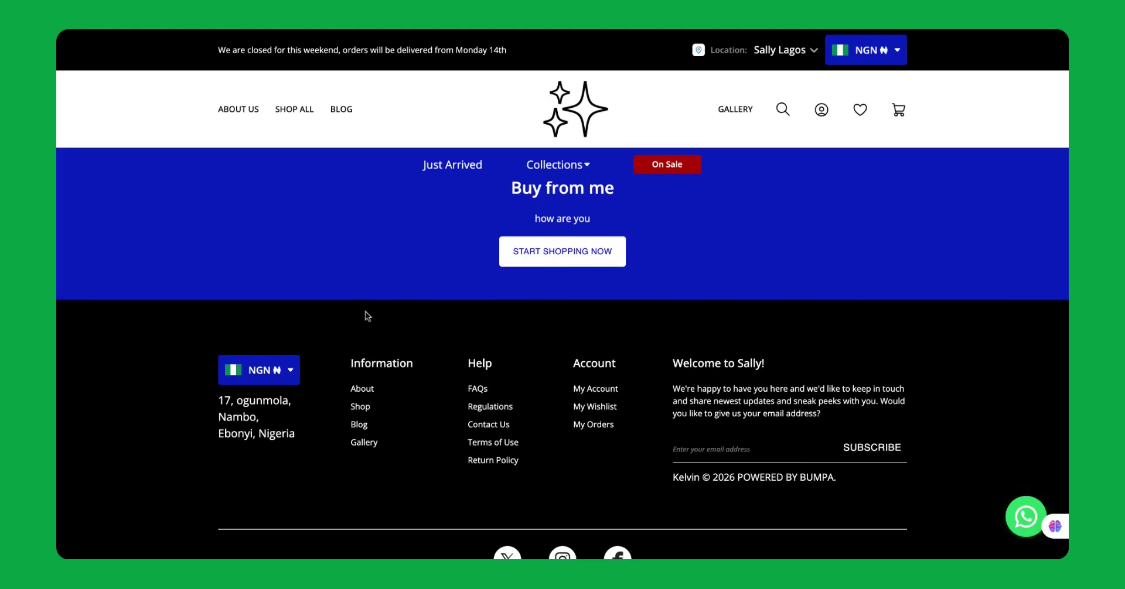
click(364, 444)
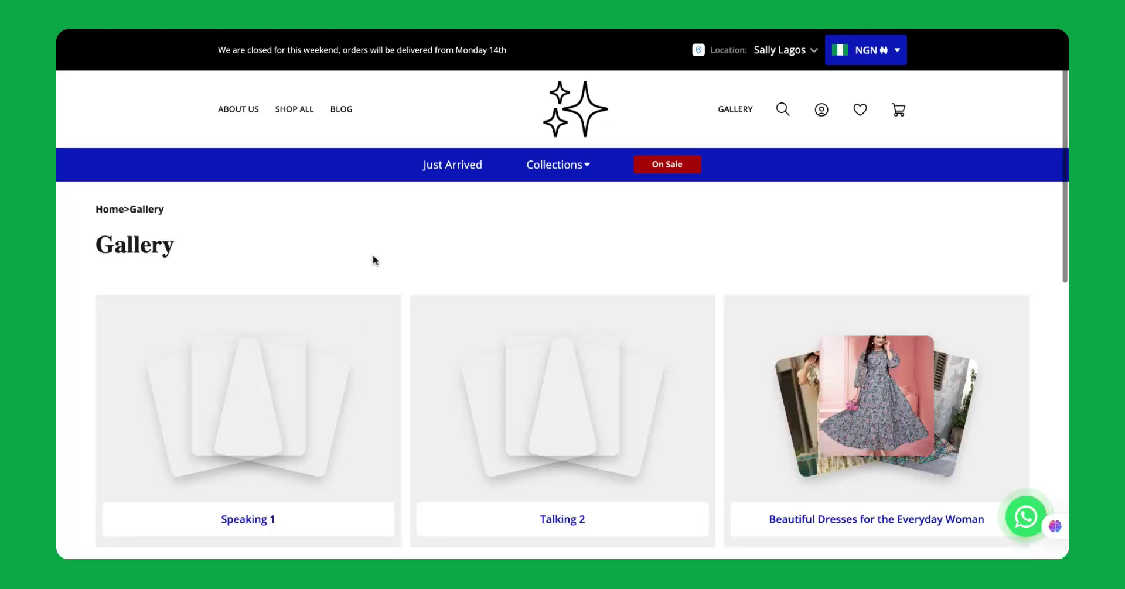
scroll(465, 389, down, 3)
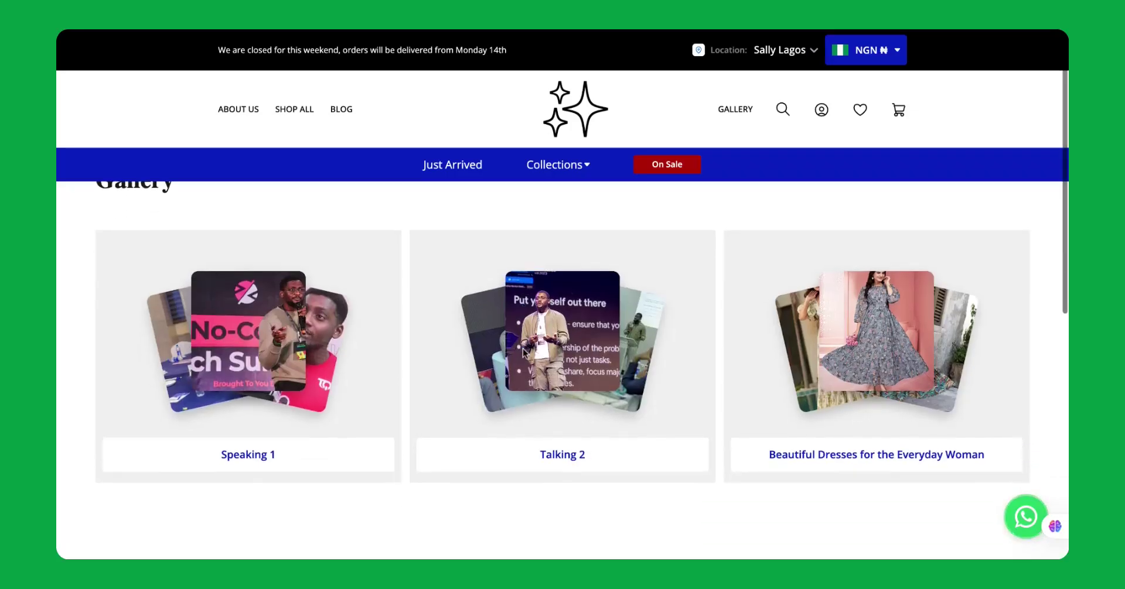
scroll(385, 449, up, 1)
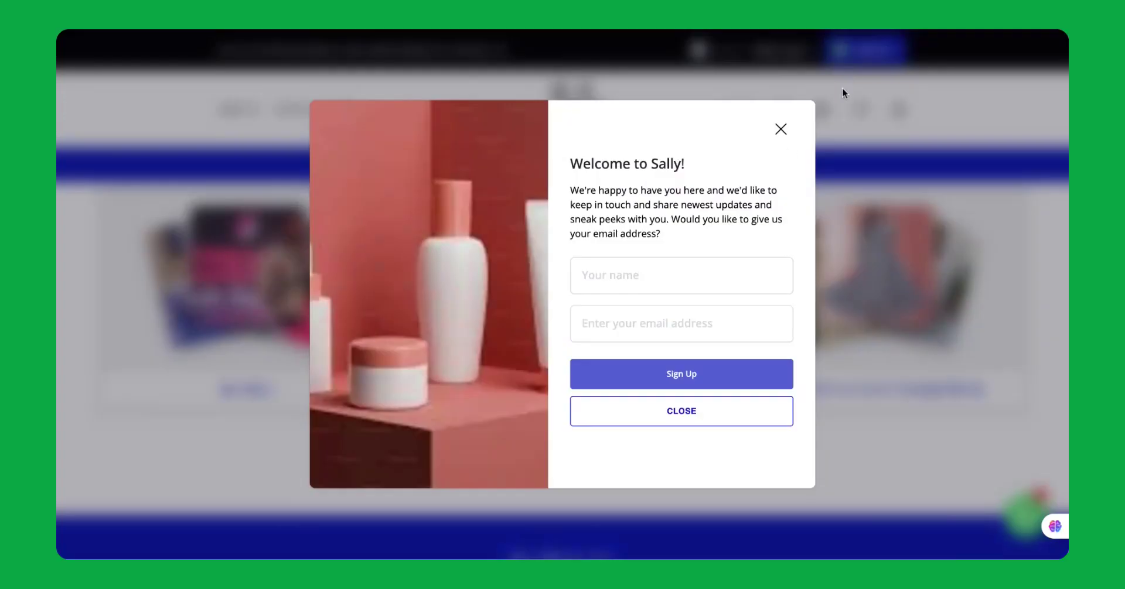
click(780, 129)
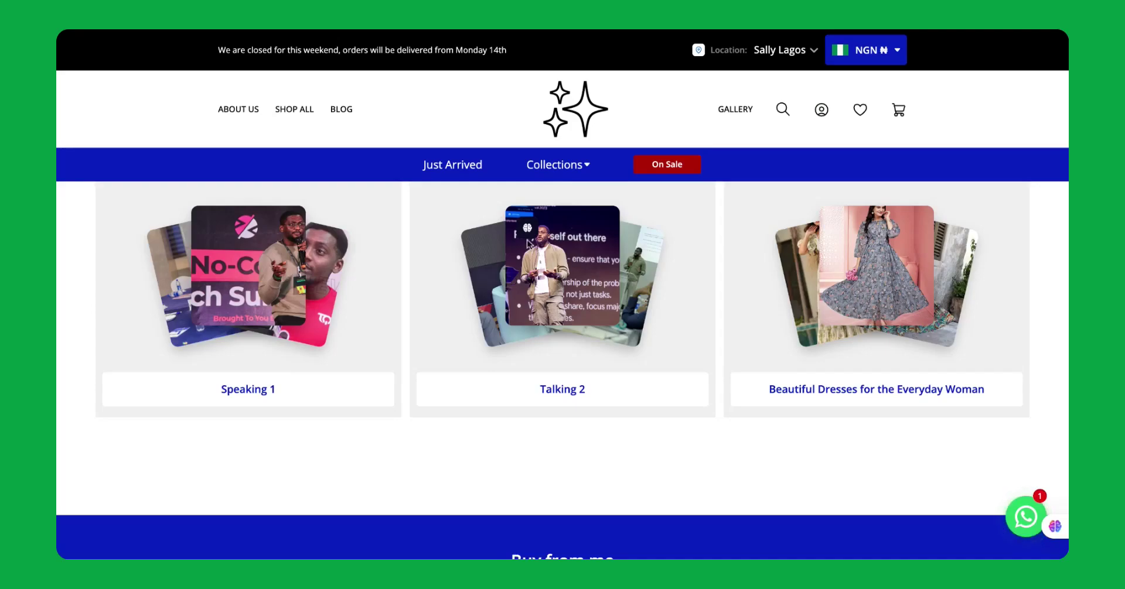
mouse_move(528, 222)
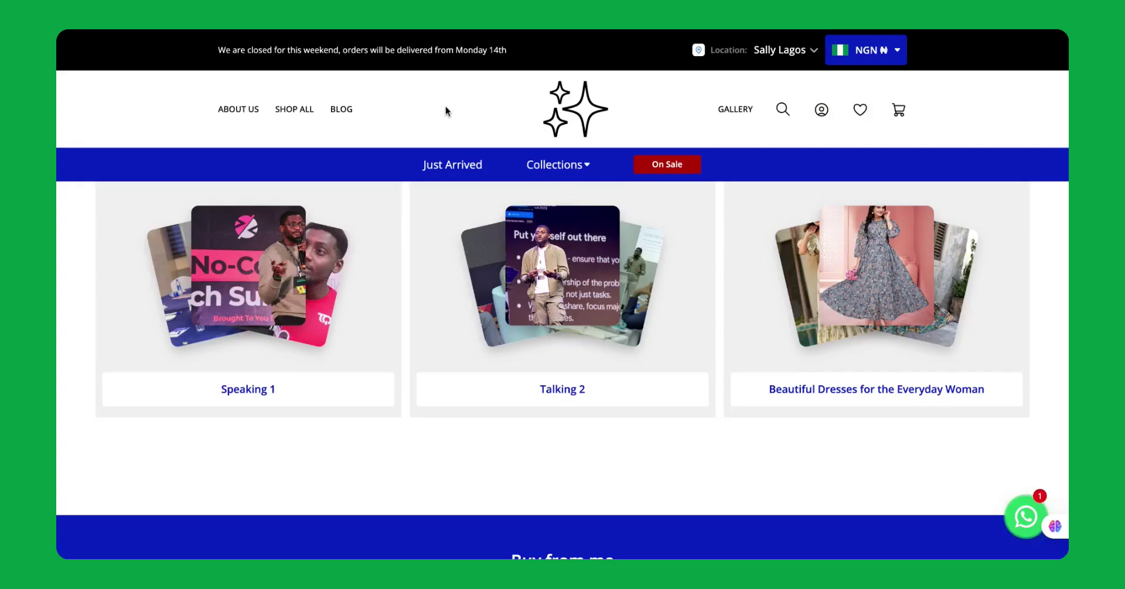
Open the "Beautiful Dresses for the Everyday Woman" album from the gallery and look through its images
mouse_move(841, 285)
click(811, 396)
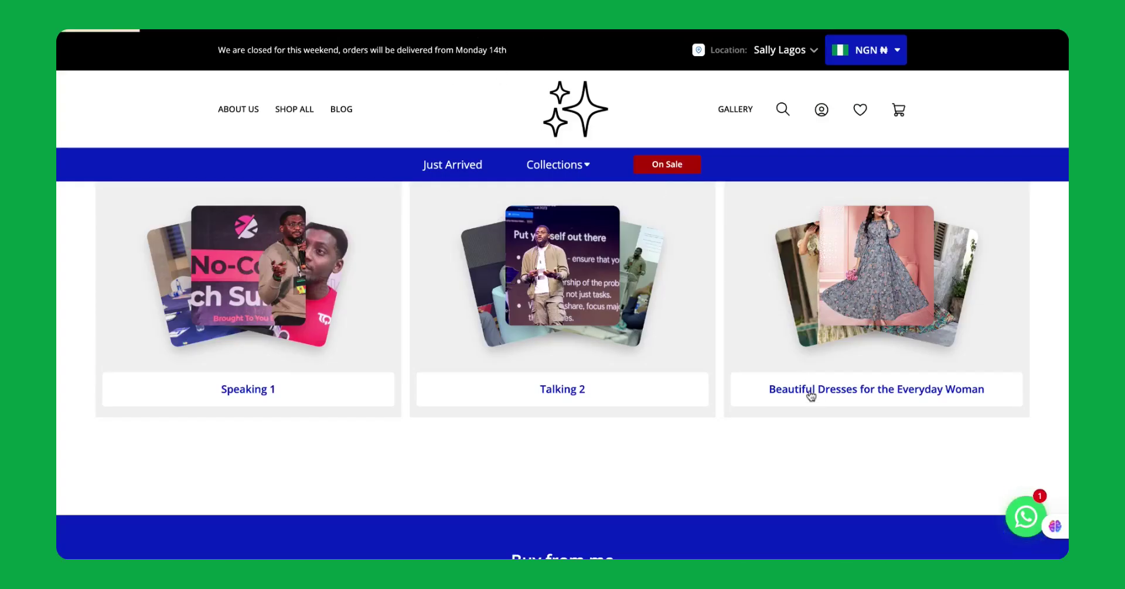
scroll(512, 268, down, 7)
scroll(512, 268, down, 10)
scroll(512, 267, up, 20)
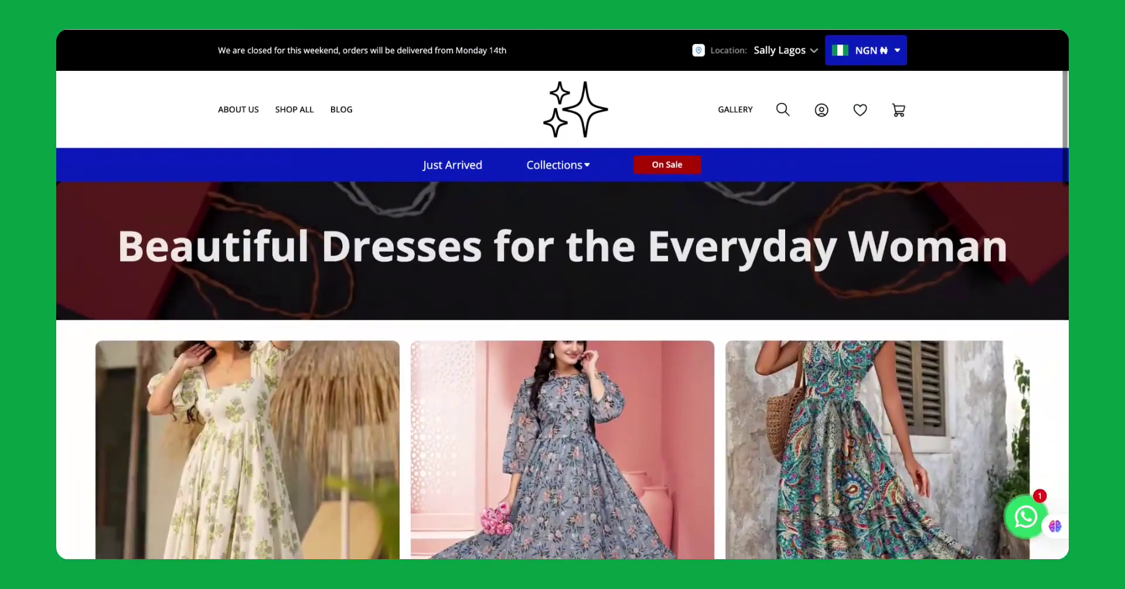